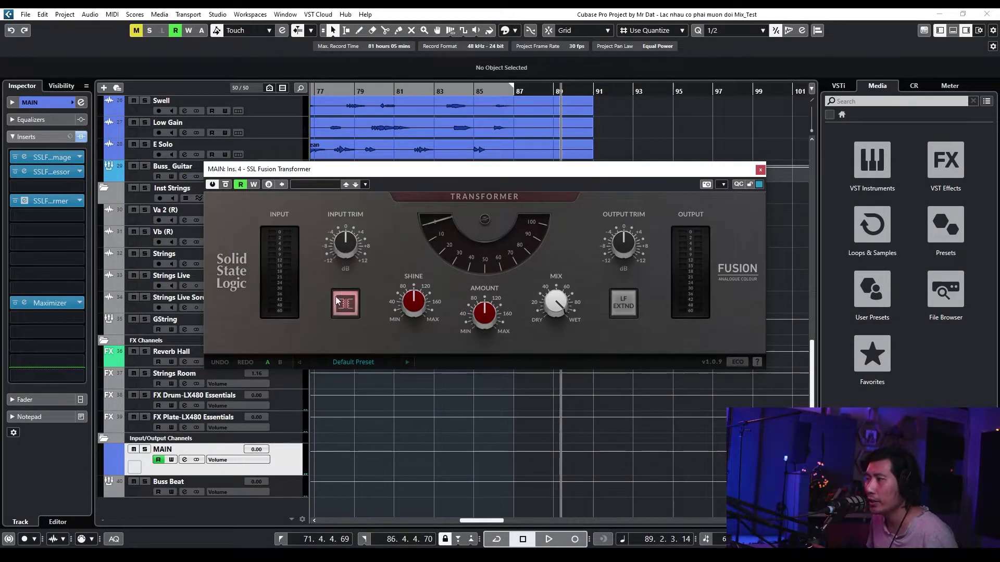
Switch the Transformer circuit off and back on, with the playhead at the start of the loop section
{"action": "left_click", "coordinate": [355, 314]}
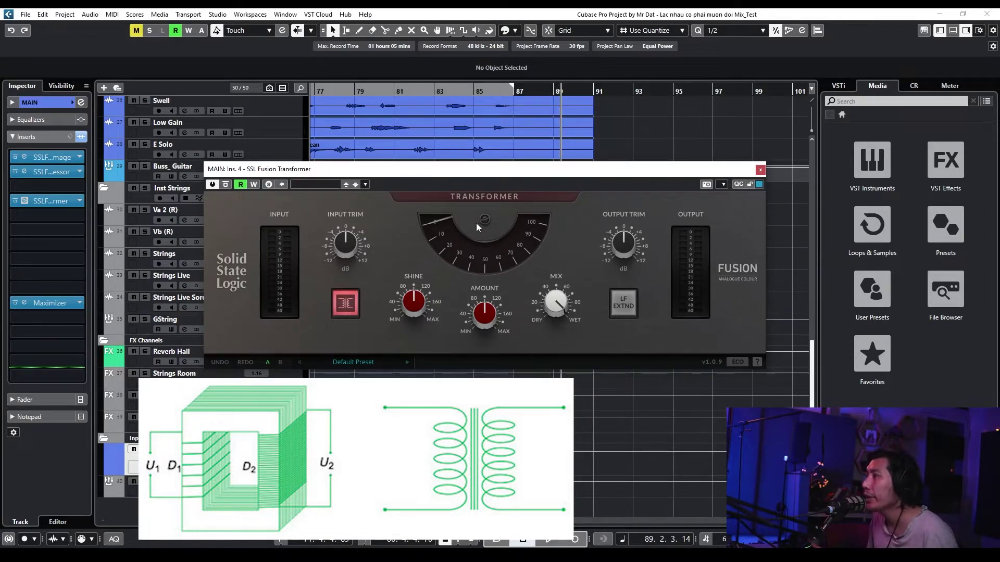
{"action": "mouse_move", "coordinate": [432, 313]}
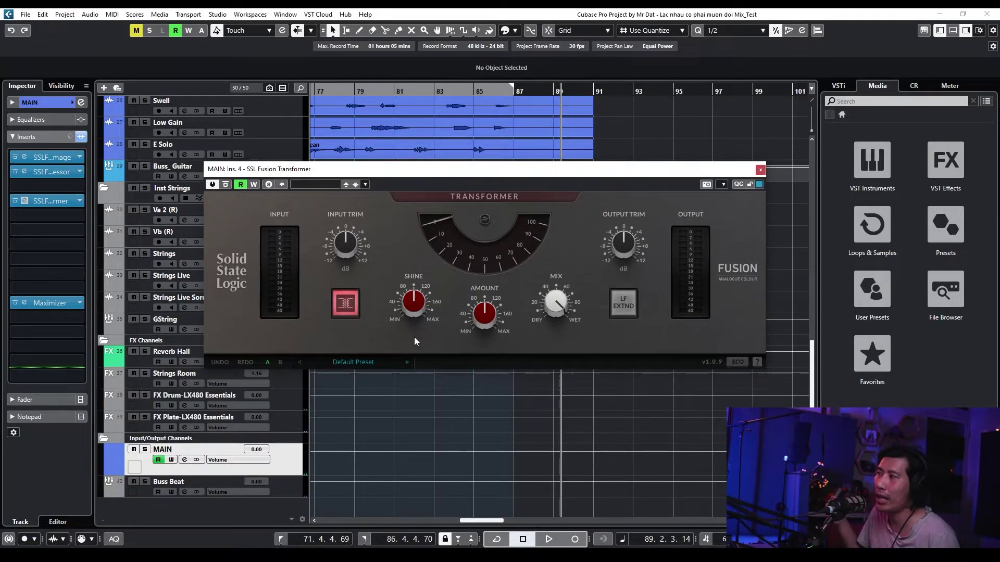
{"action": "key", "text": "space"}
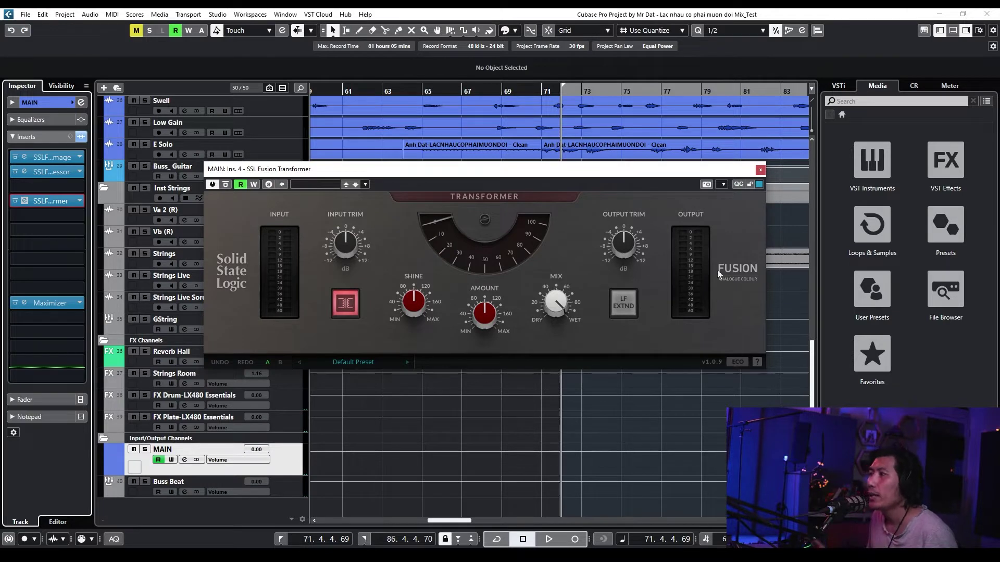
{"action": "left_click", "coordinate": [348, 304]}
{"action": "left_click", "coordinate": [352, 315]}
{"action": "left_click", "coordinate": [353, 313]}
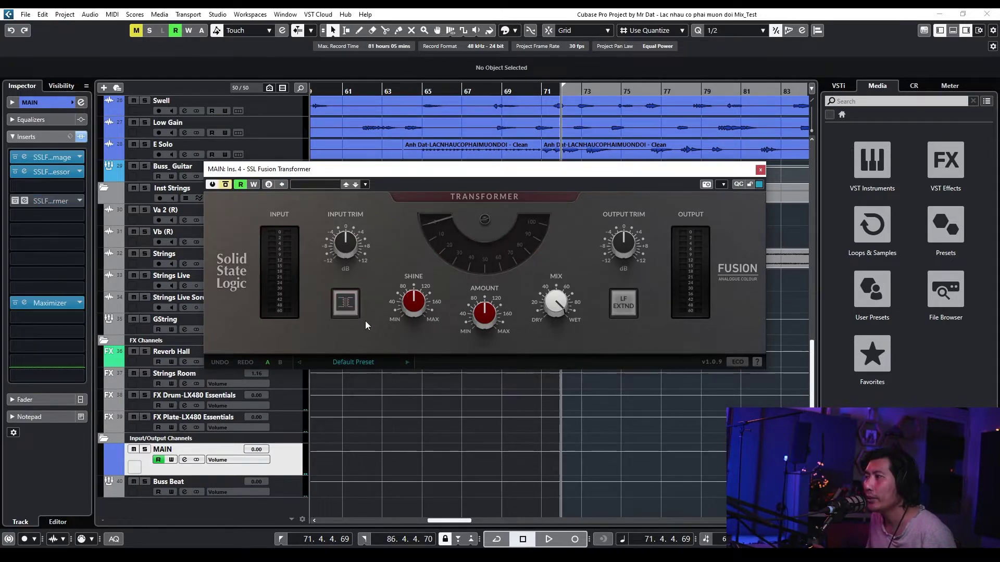
{"action": "left_click", "coordinate": [357, 316]}
{"action": "mouse_move", "coordinate": [617, 246]}
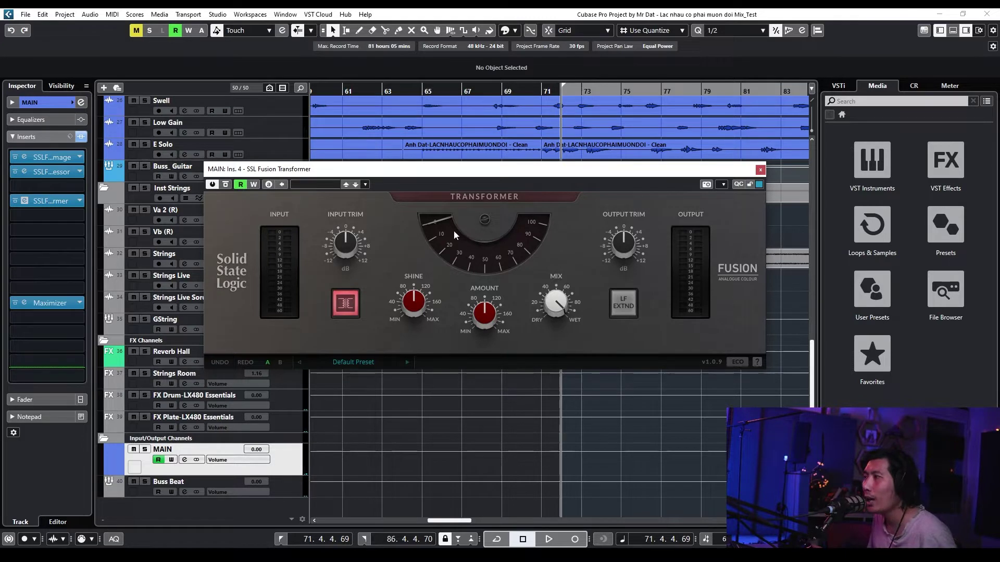
{"action": "mouse_move", "coordinate": [484, 308]}
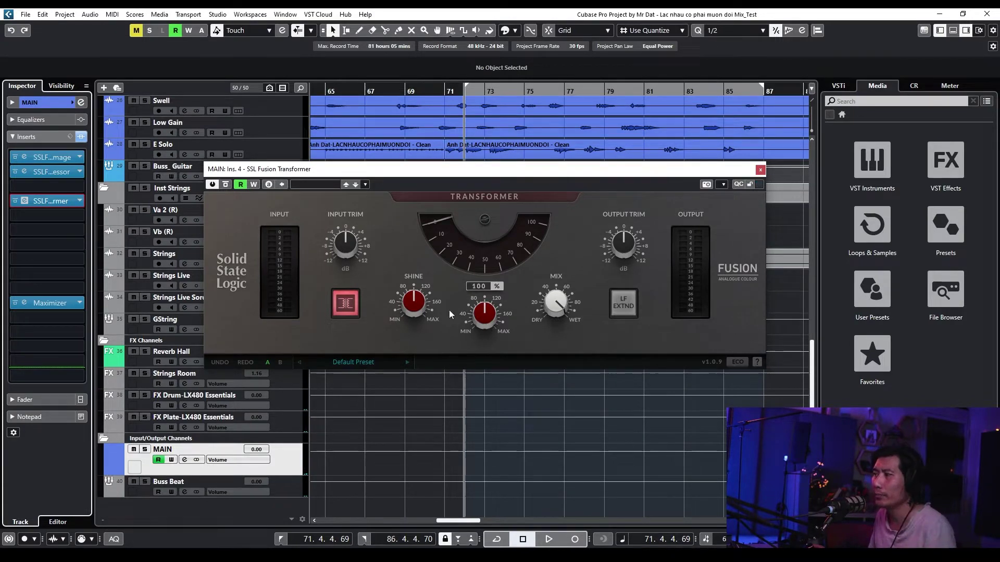
Play the section and compare the mix with the Transformer circuit bypassed and engaged at its default settings
{"action": "key", "text": "space"}
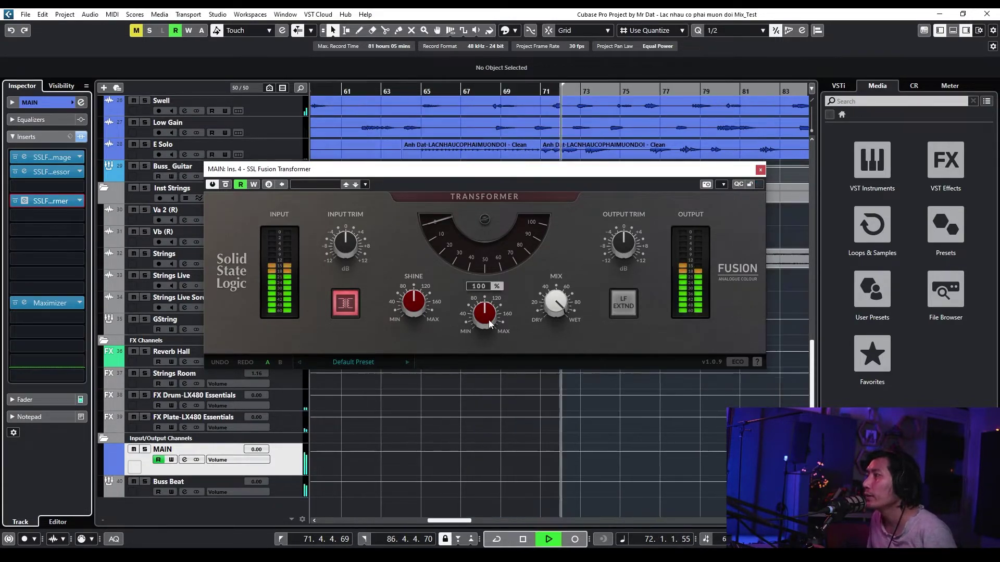
{"action": "left_click", "coordinate": [346, 304]}
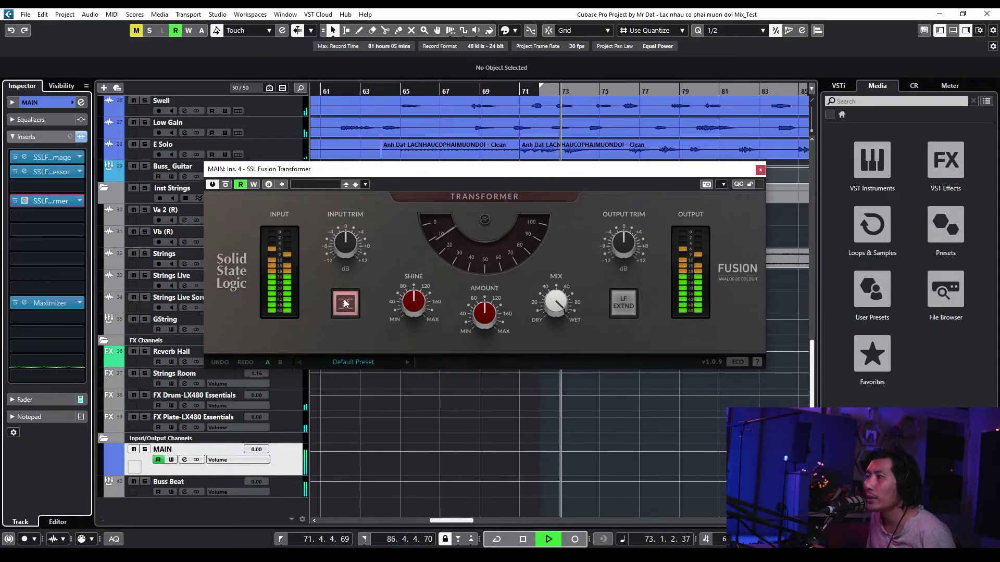
{"action": "left_click", "coordinate": [345, 303]}
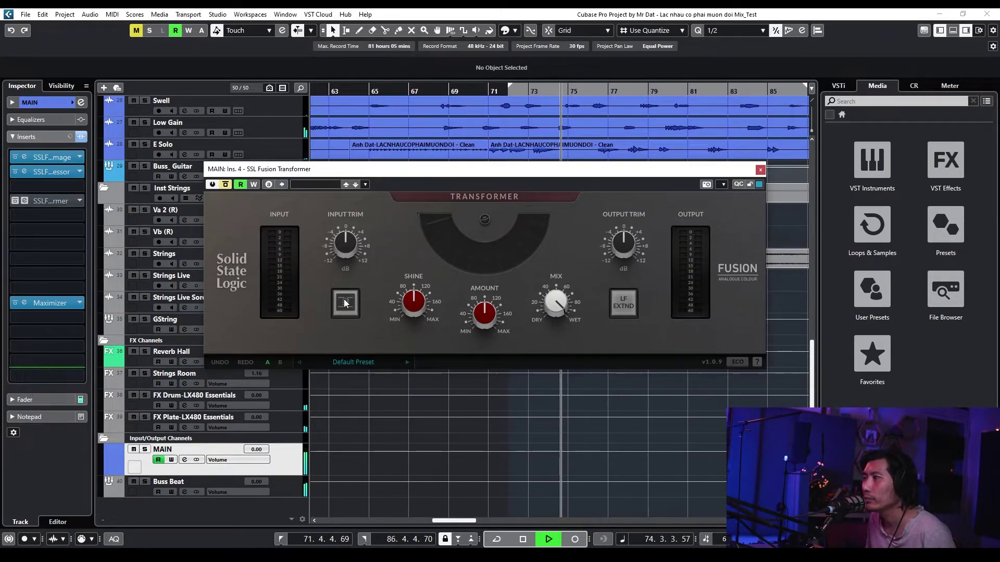
{"action": "left_click", "coordinate": [345, 303]}
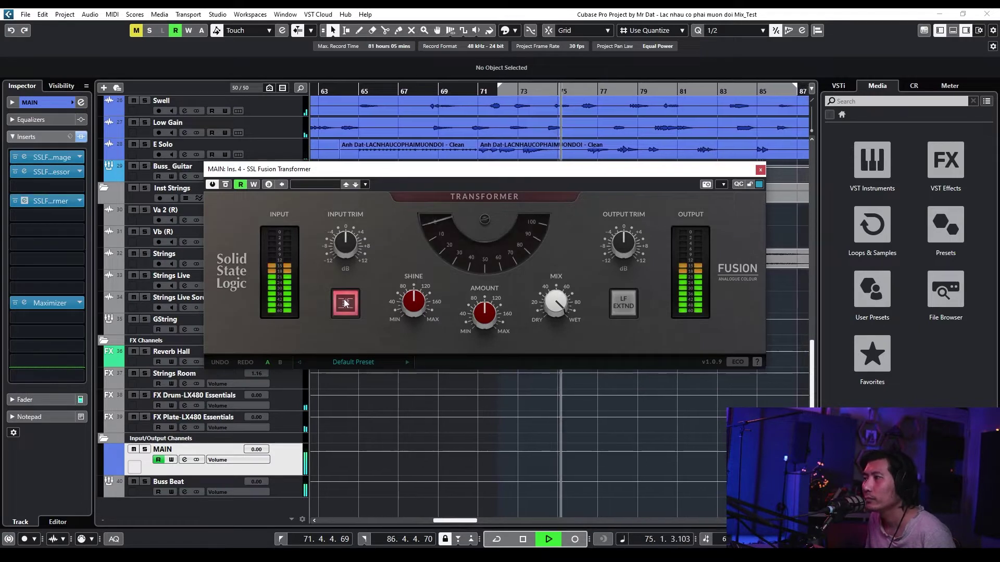
Raise Amount to its maximum, compare the result against the bypassed circuit during playback, and stop playback
{"action": "left_click_drag", "start_coordinate": [491, 318], "coordinate": [510, 248]}
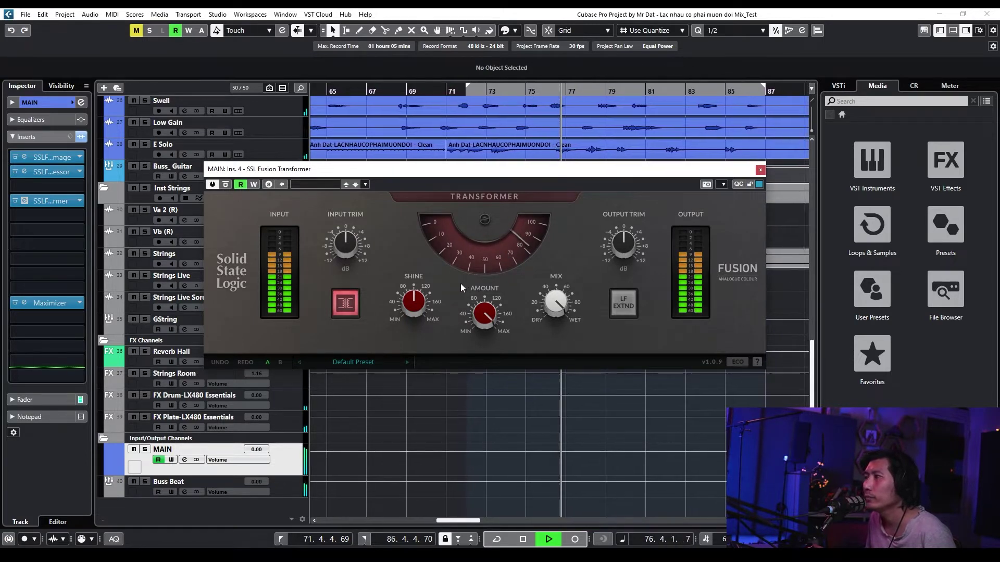
{"action": "left_click", "coordinate": [354, 307]}
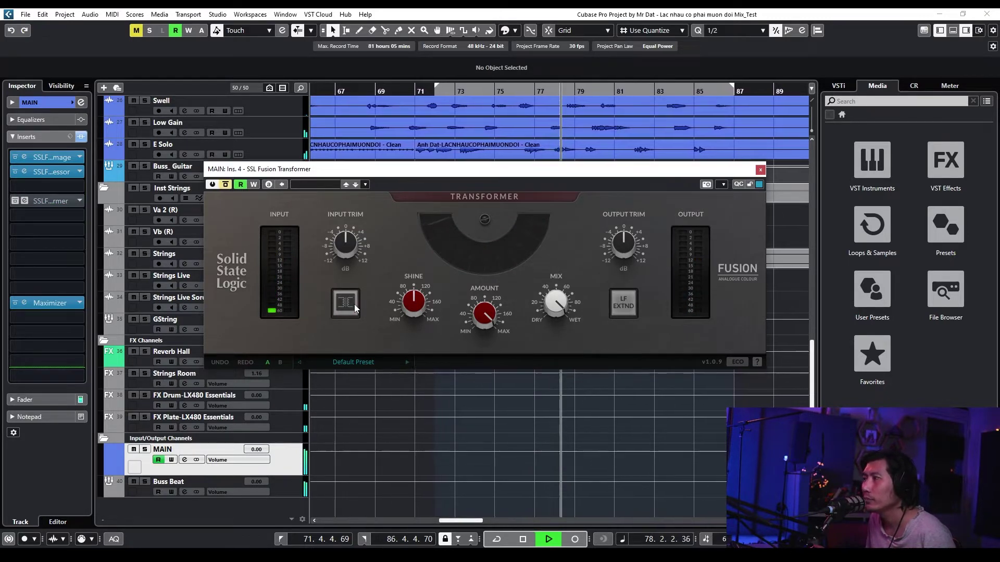
{"action": "left_click", "coordinate": [354, 305]}
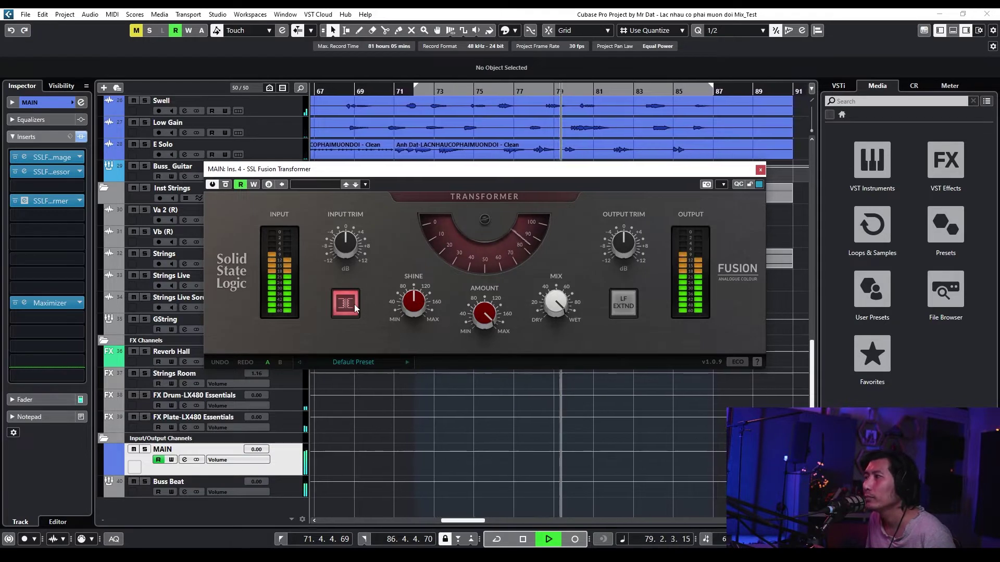
{"action": "left_click", "coordinate": [354, 304]}
{"action": "key", "text": "space"}
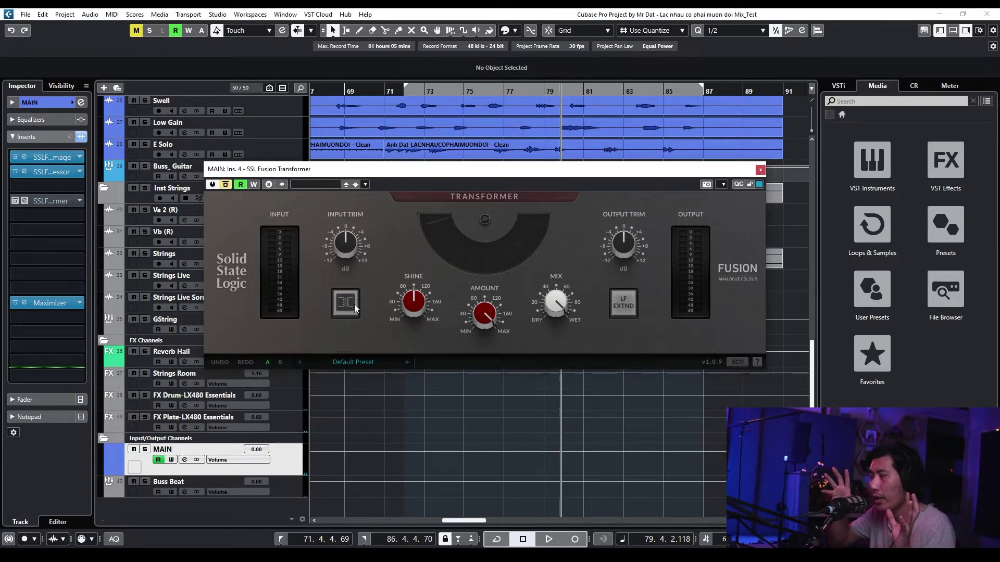
Replay the section with the Transformer circuit engaged, sweeping Amount down to 0% and back up to maximum
{"action": "key", "text": "space"}
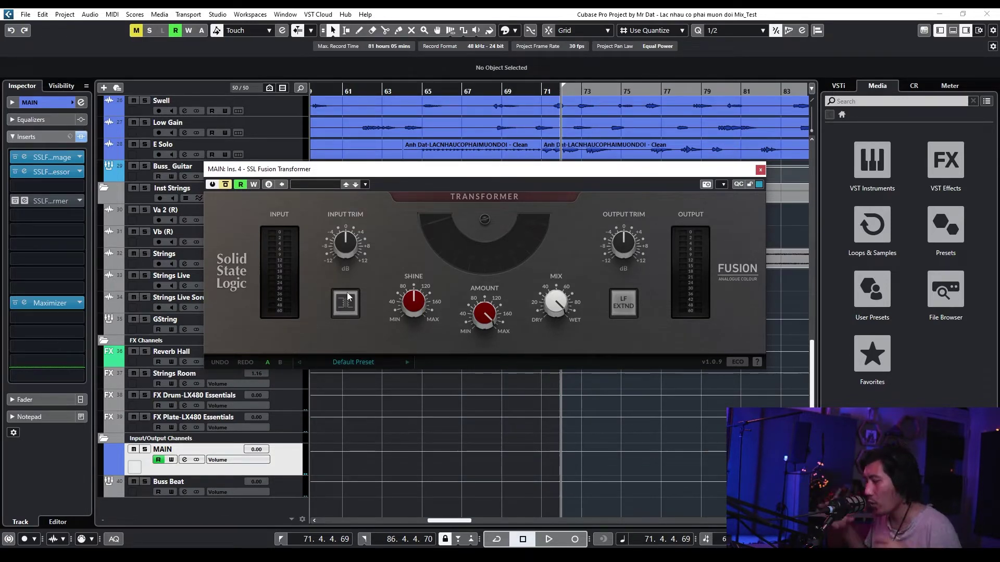
{"action": "key", "text": "space"}
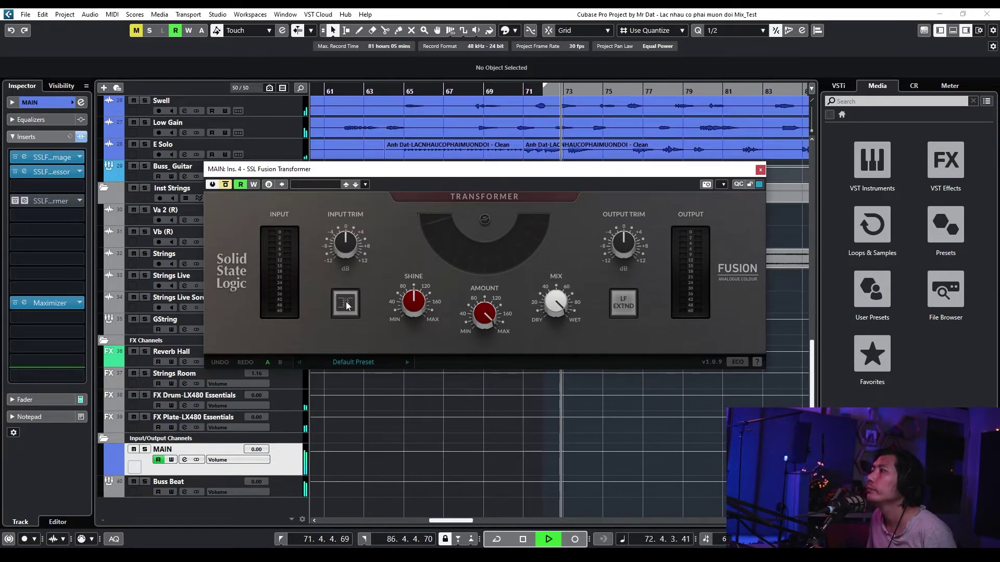
{"action": "left_click", "coordinate": [345, 304]}
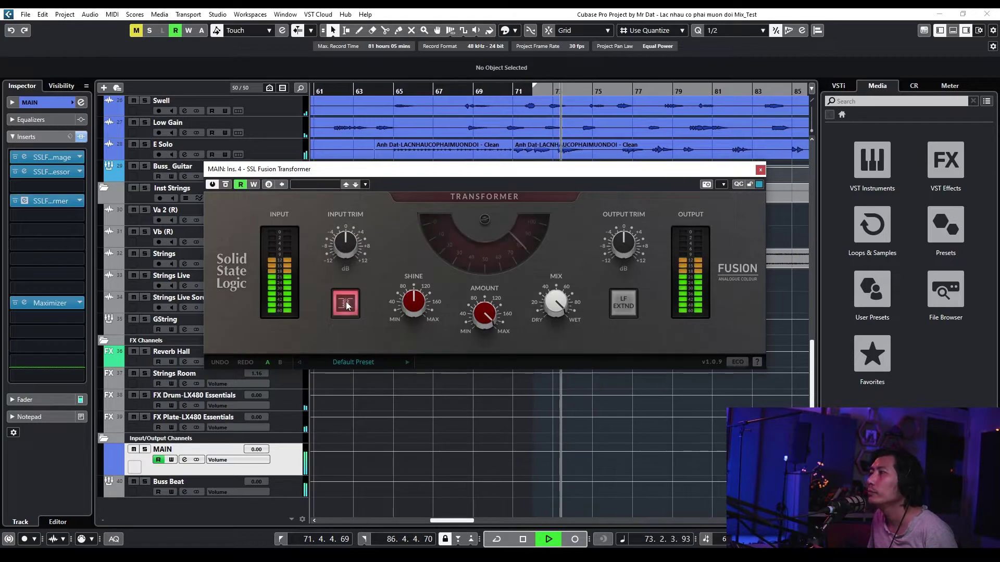
{"action": "left_click_drag", "start_coordinate": [556, 302], "coordinate": [579, 267]}
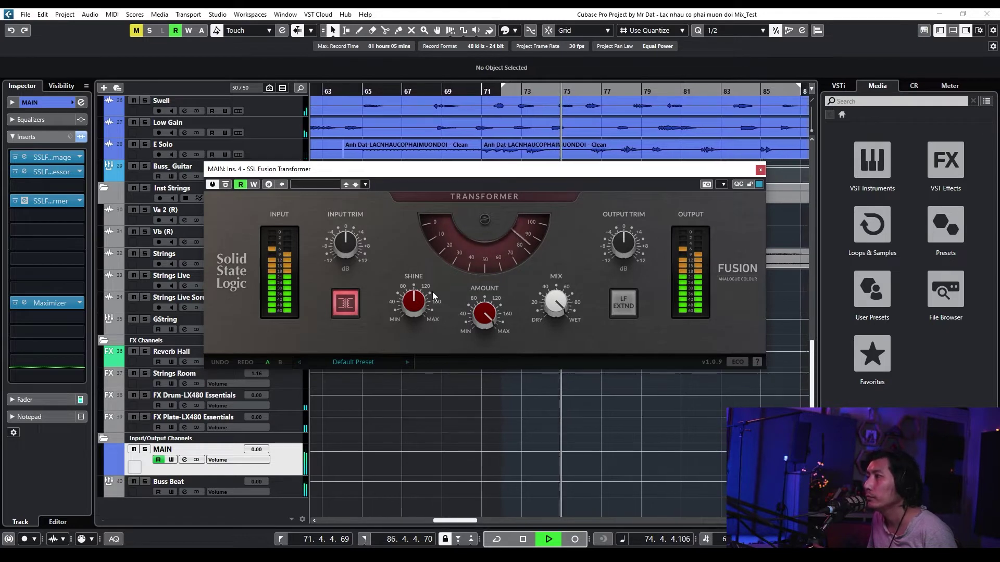
{"action": "left_click_drag", "start_coordinate": [484, 314], "coordinate": [435, 428]}
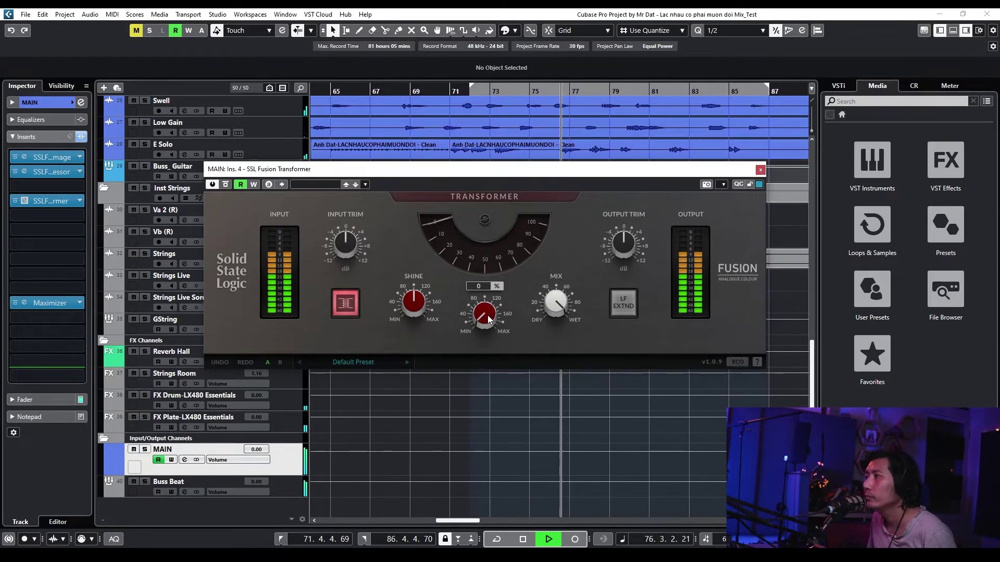
{"action": "left_click_drag", "start_coordinate": [489, 319], "coordinate": [526, 219]}
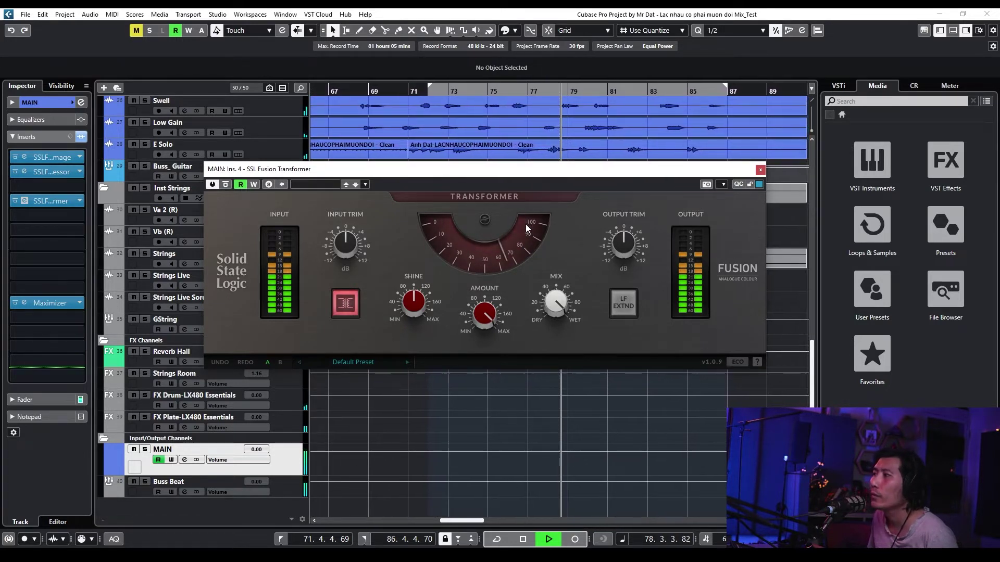
{"action": "key", "text": "space"}
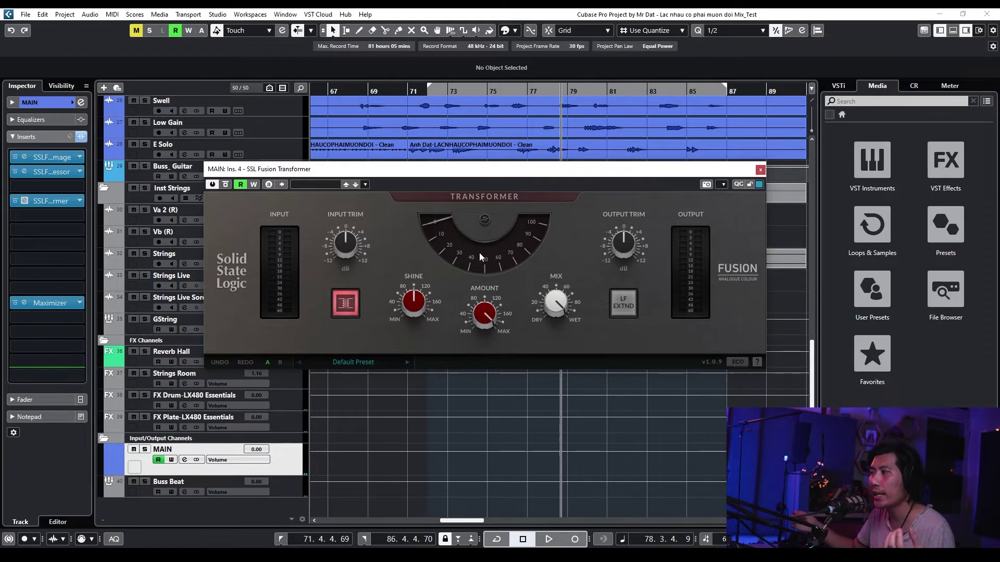
Sweep the Shine control and leave it at 0%, with Amount kept at 200%
{"action": "left_click_drag", "start_coordinate": [485, 313], "coordinate": [486, 345]}
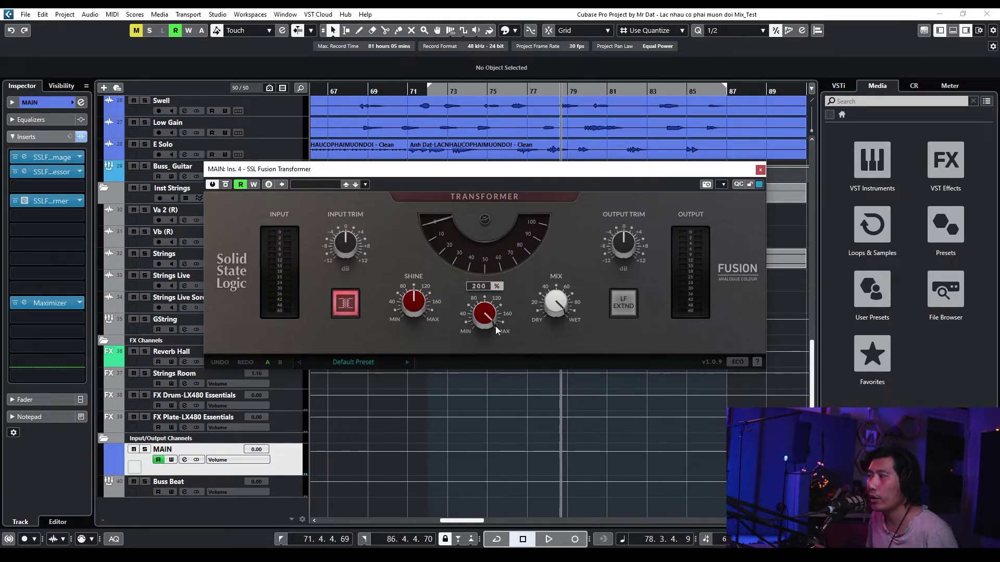
{"action": "mouse_move", "coordinate": [417, 286]}
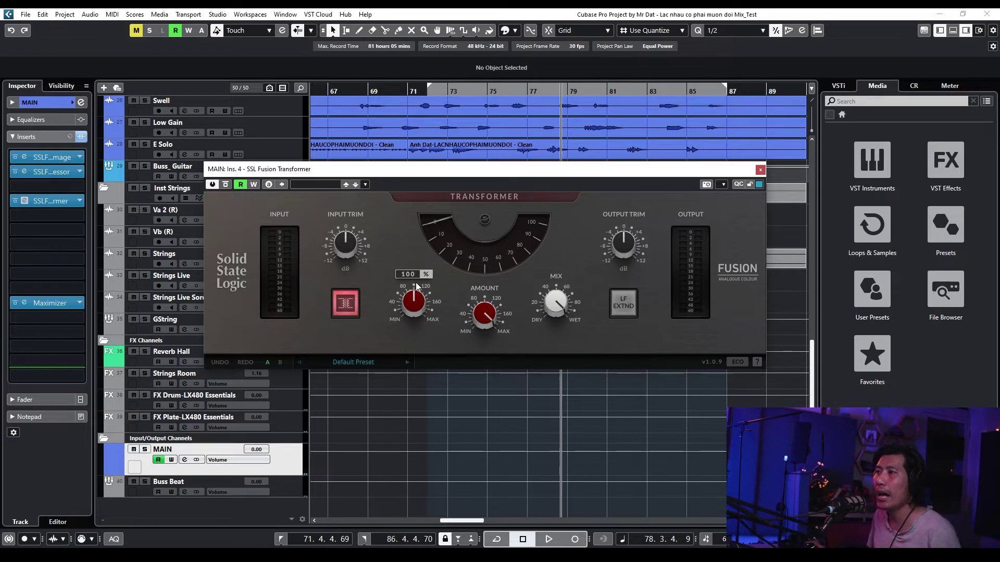
{"action": "mouse_move", "coordinate": [417, 286]}
{"action": "left_mouse_down"}
{"action": "mouse_move", "coordinate": [400, 340]}
{"action": "mouse_move", "coordinate": [419, 298]}
{"action": "left_mouse_up"}
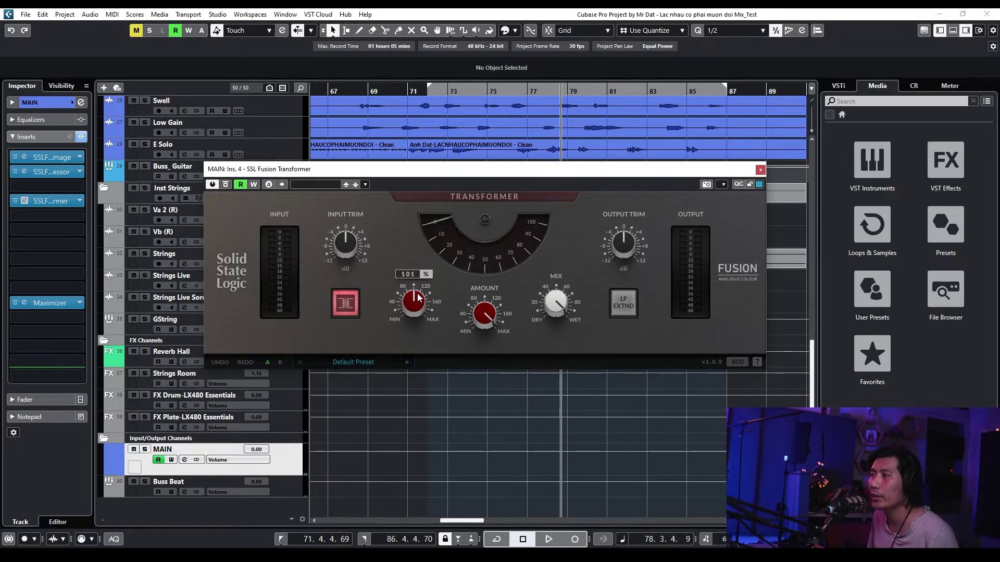
{"action": "key", "text": "space"}
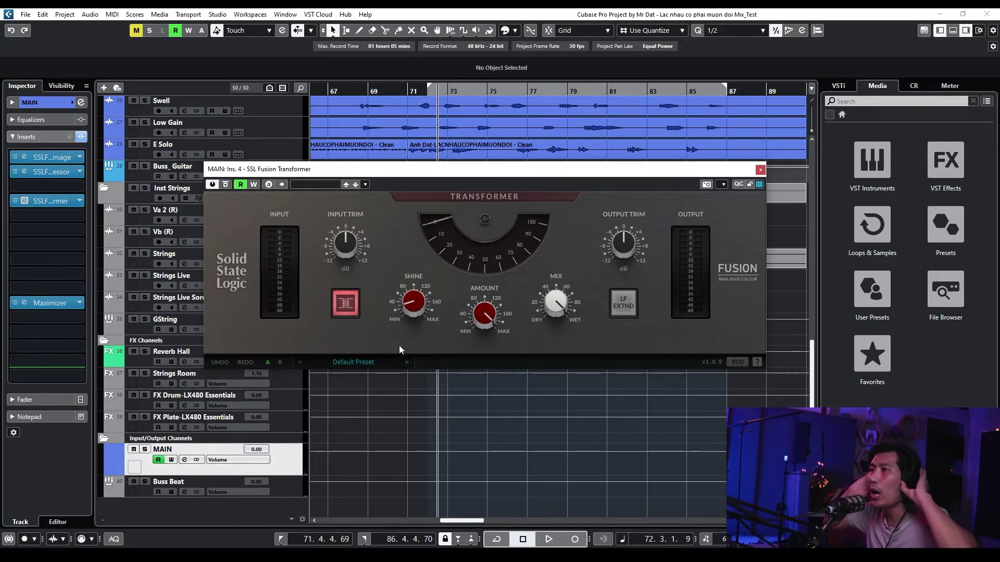
{"action": "mouse_move", "coordinate": [415, 311]}
{"action": "left_click_drag", "start_coordinate": [415, 312], "coordinate": [452, 243]}
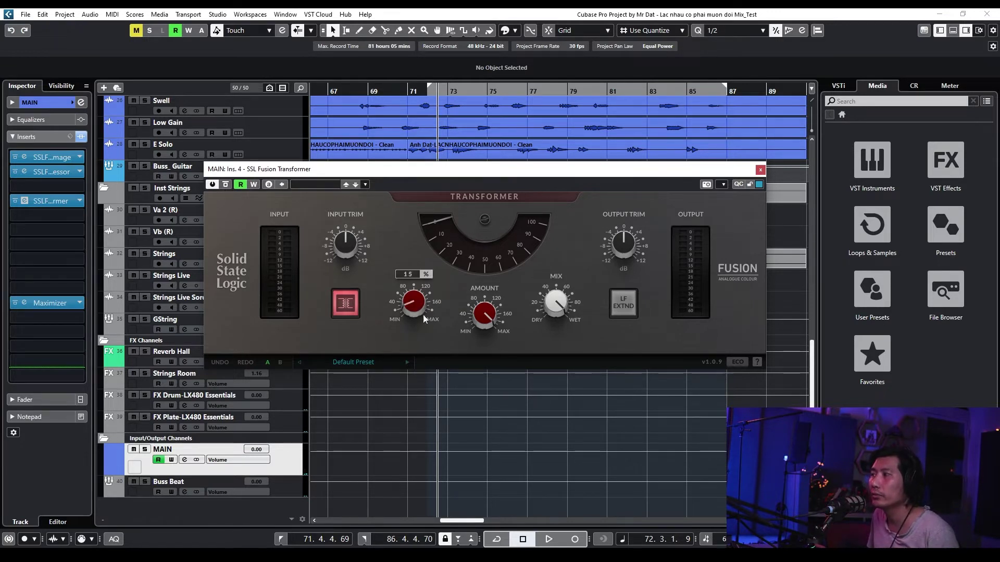
{"action": "left_click_drag", "start_coordinate": [423, 314], "coordinate": [401, 336]}
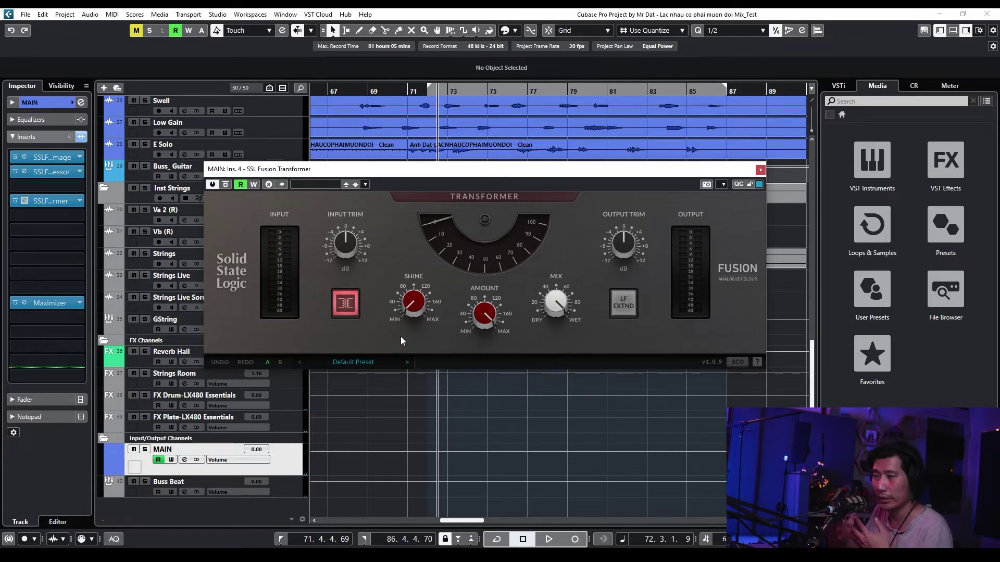
Play the section from its start and raise Shine to 200%
{"action": "key", "text": "space"}
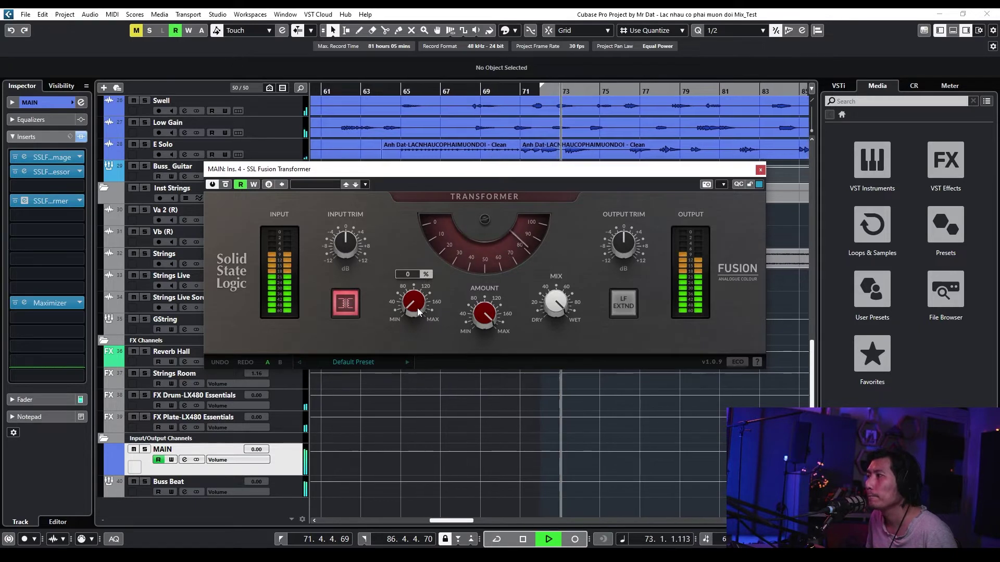
{"action": "left_click_drag", "start_coordinate": [418, 307], "coordinate": [450, 220]}
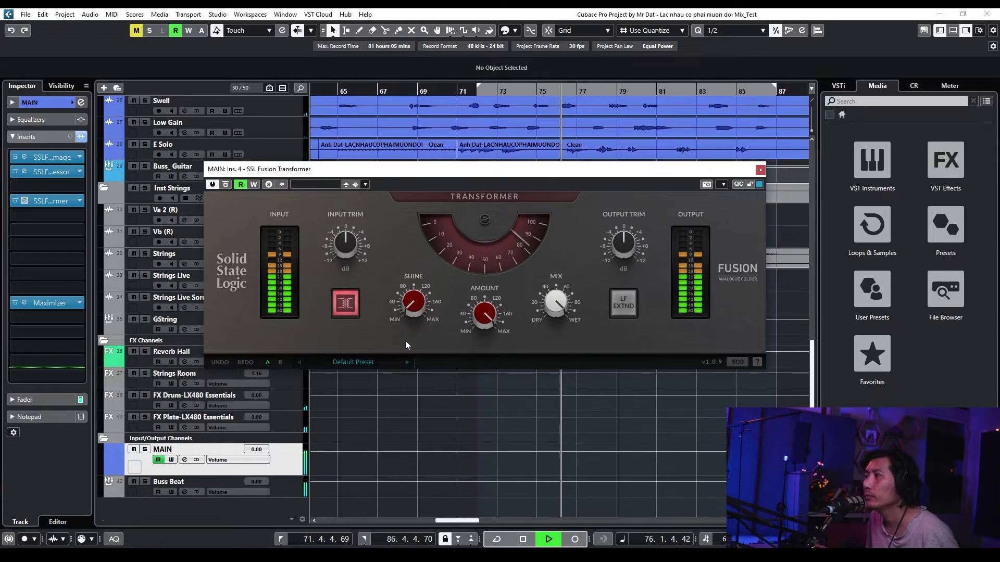
{"action": "mouse_move", "coordinate": [418, 315]}
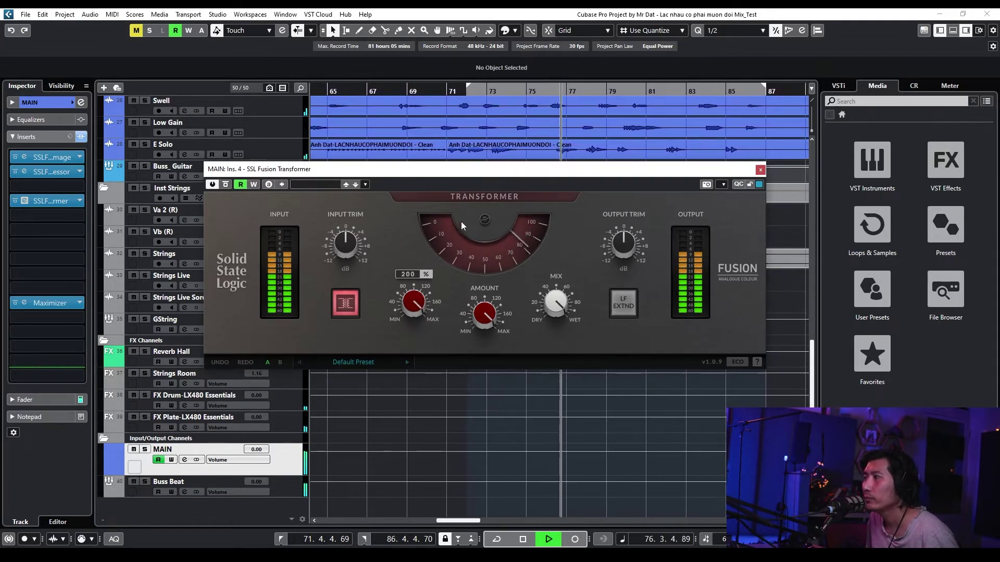
Back off Shine and reduce Amount to a level below maximum during playback
{"action": "mouse_move", "coordinate": [483, 307]}
{"action": "left_mouse_down"}
{"action": "mouse_move", "coordinate": [449, 420]}
{"action": "mouse_move", "coordinate": [488, 314]}
{"action": "left_mouse_up"}
{"action": "left_click_drag", "start_coordinate": [413, 302], "coordinate": [385, 348]}
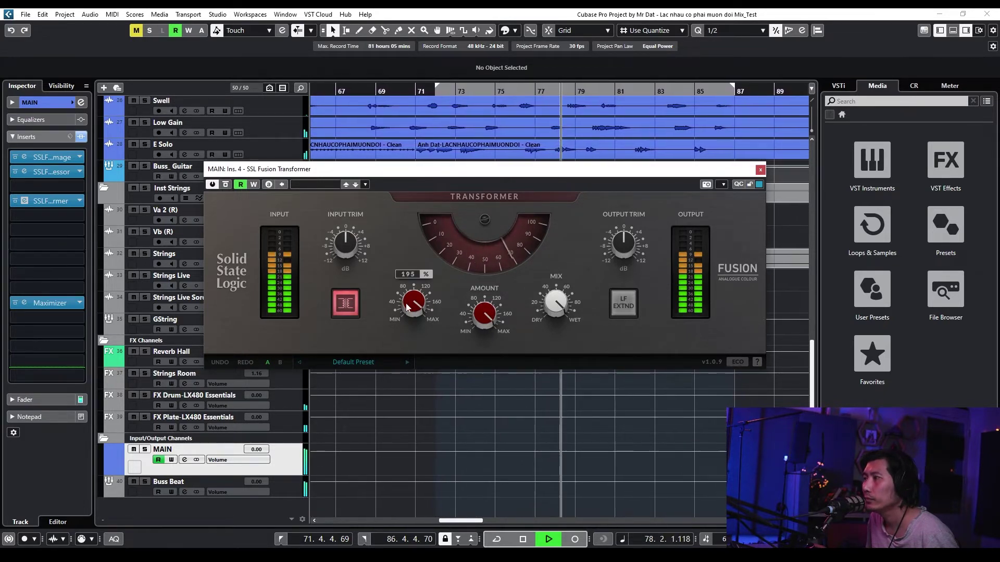
{"action": "left_click_drag", "start_coordinate": [468, 327], "coordinate": [476, 342]}
Raise Shine to 200% and compare the mix with the Transformer circuit bypassed and engaged, leaving it engaged
{"action": "left_click", "coordinate": [346, 303]}
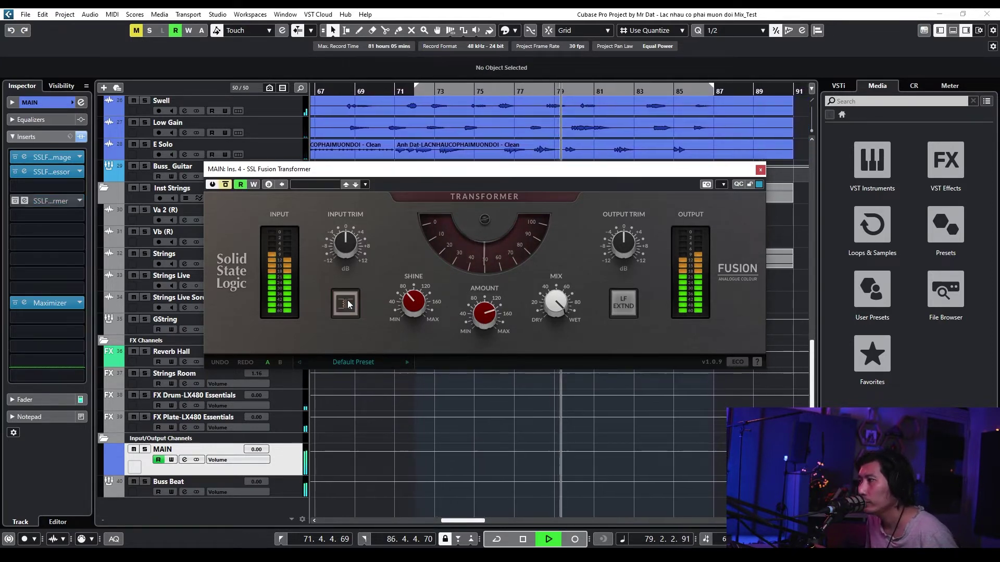
{"action": "left_click", "coordinate": [346, 303]}
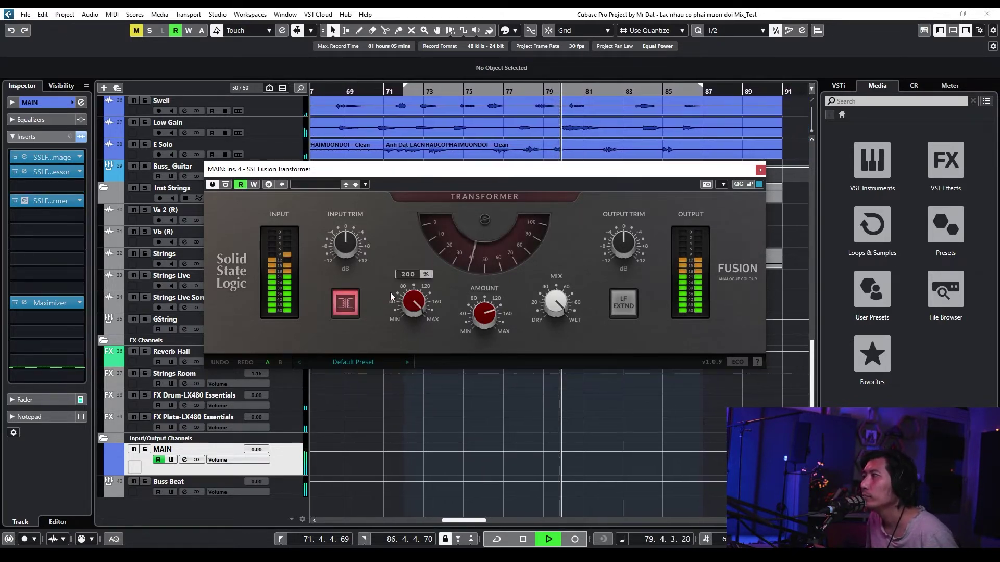
{"action": "left_click", "coordinate": [346, 307]}
{"action": "left_click", "coordinate": [345, 307]}
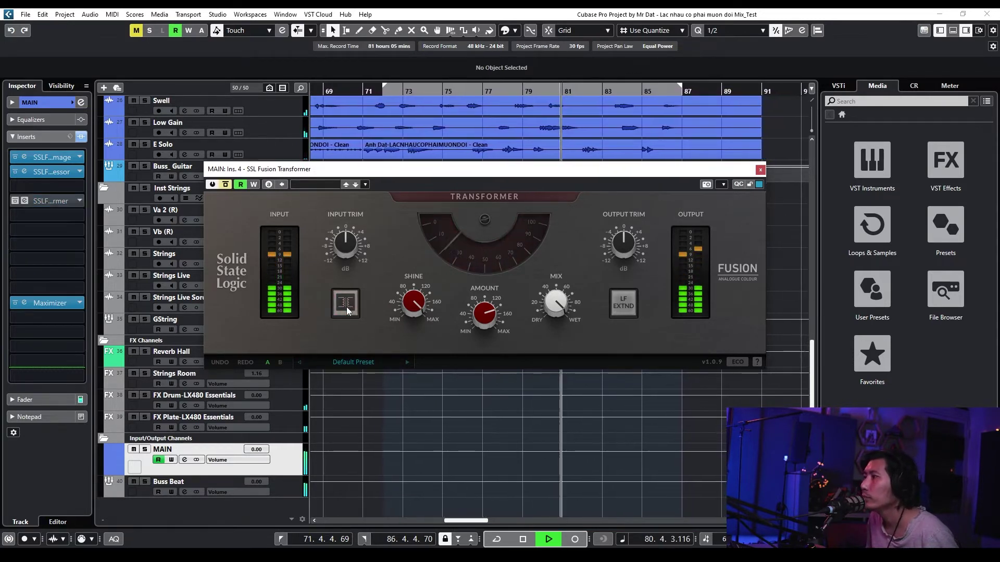
{"action": "left_click", "coordinate": [346, 307]}
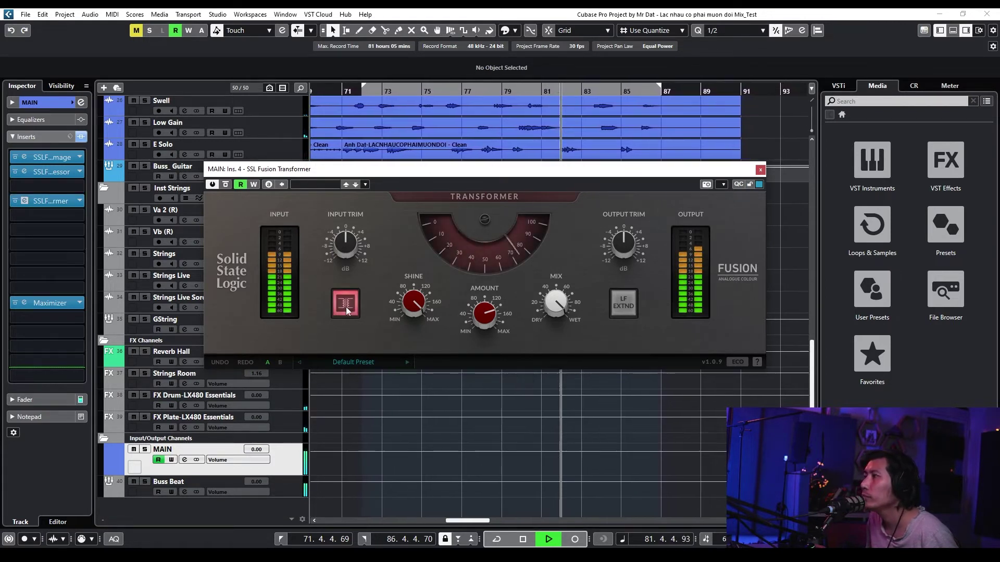
Stop playback, replay the section from its start, and switch on the Transformer's low-frequency extension (LF EXTND)
{"action": "key", "text": "space"}
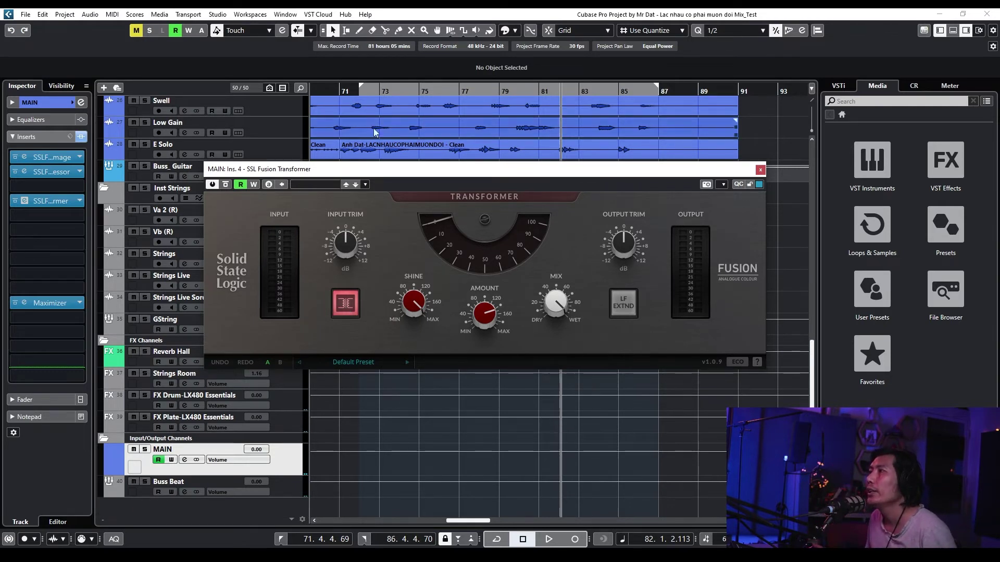
{"action": "left_click", "coordinate": [364, 91]}
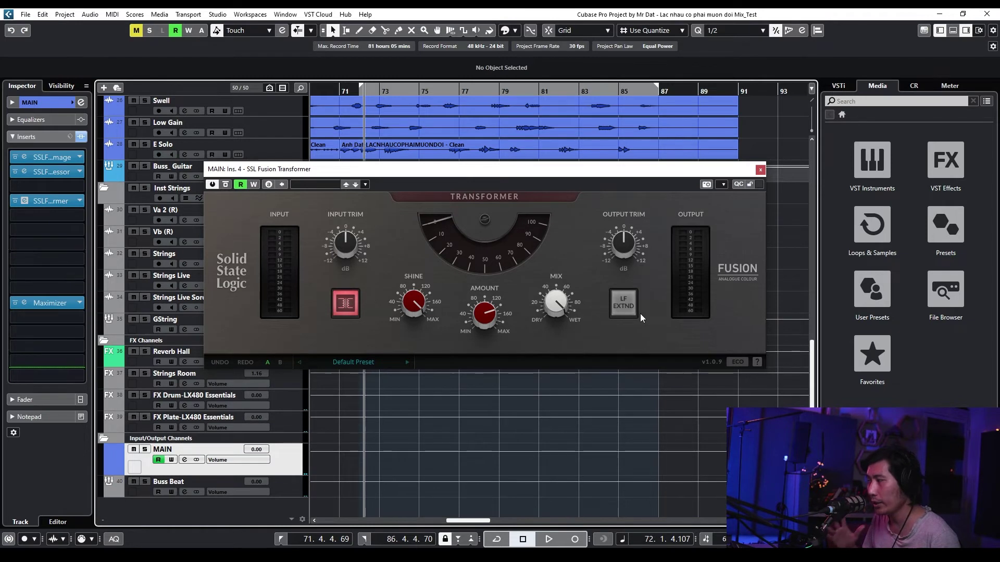
{"action": "key", "text": "space"}
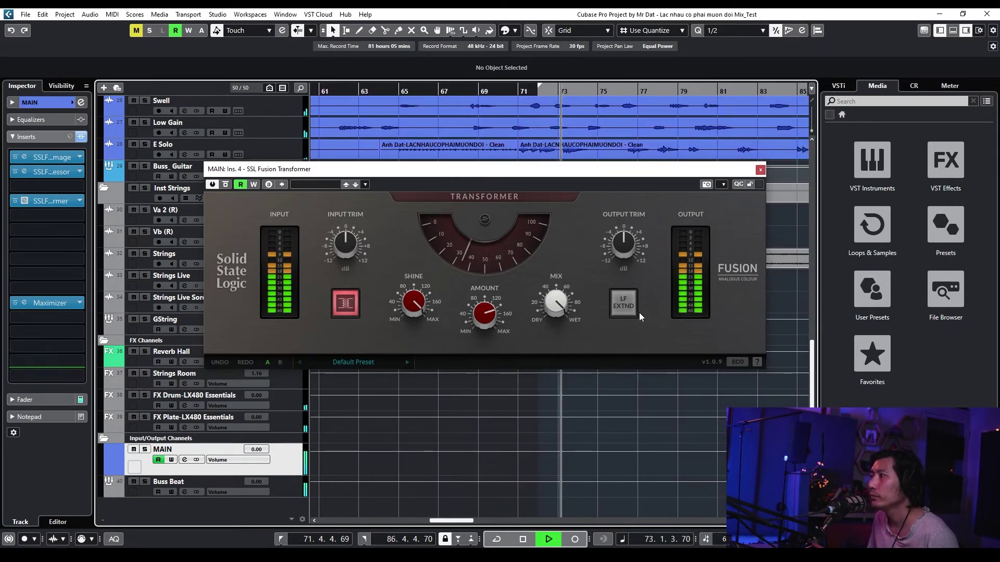
{"action": "left_click", "coordinate": [636, 309]}
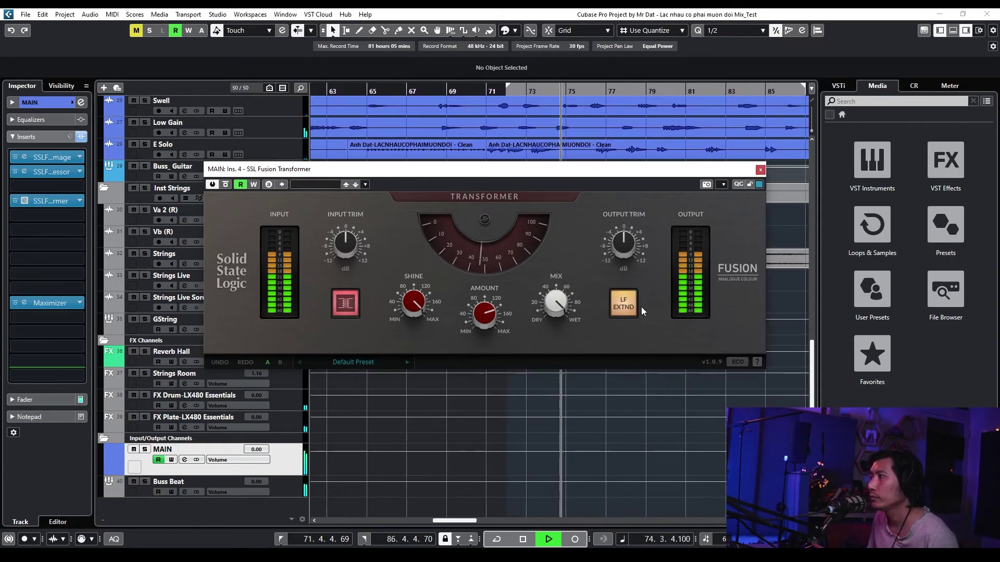
Compare the mix with LF EXTND off and on during playback, leaving it on
{"action": "left_click", "coordinate": [634, 307]}
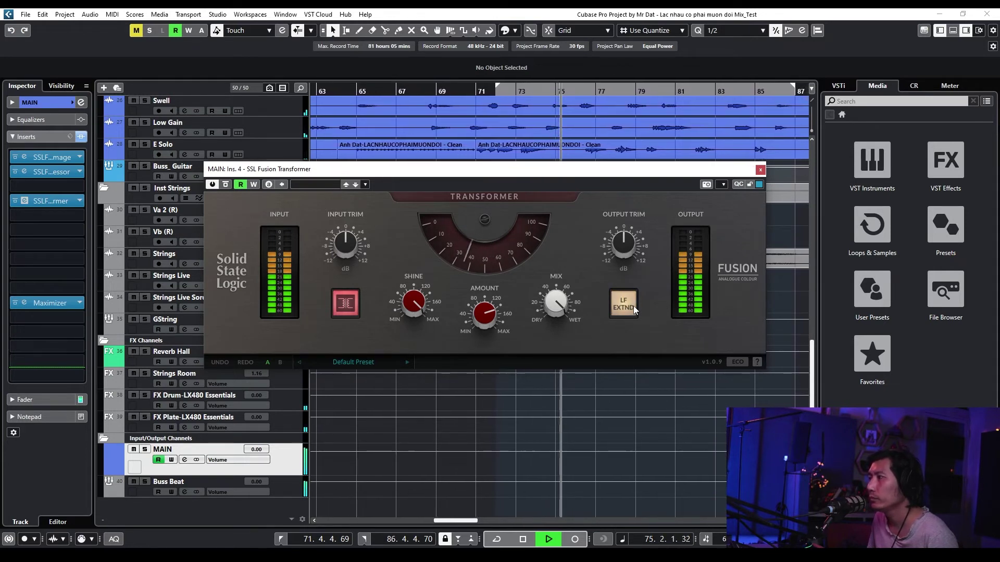
{"action": "left_click", "coordinate": [633, 305]}
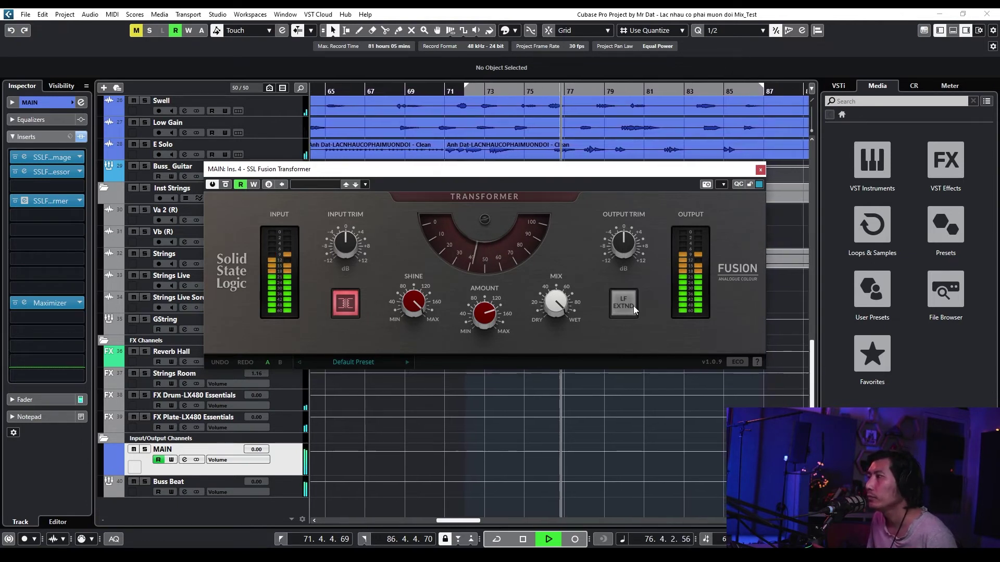
{"action": "left_click", "coordinate": [633, 305]}
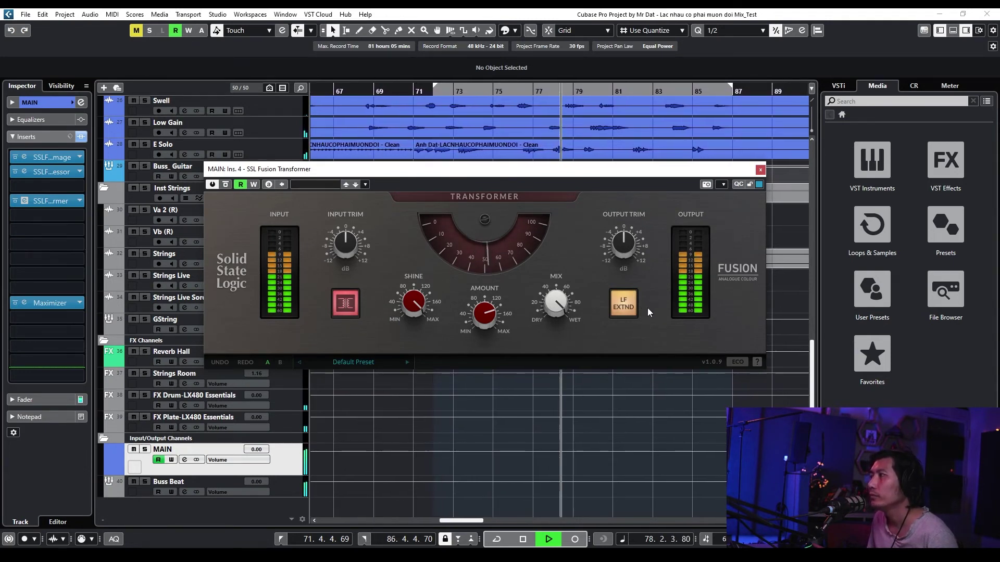
{"action": "left_click", "coordinate": [632, 308]}
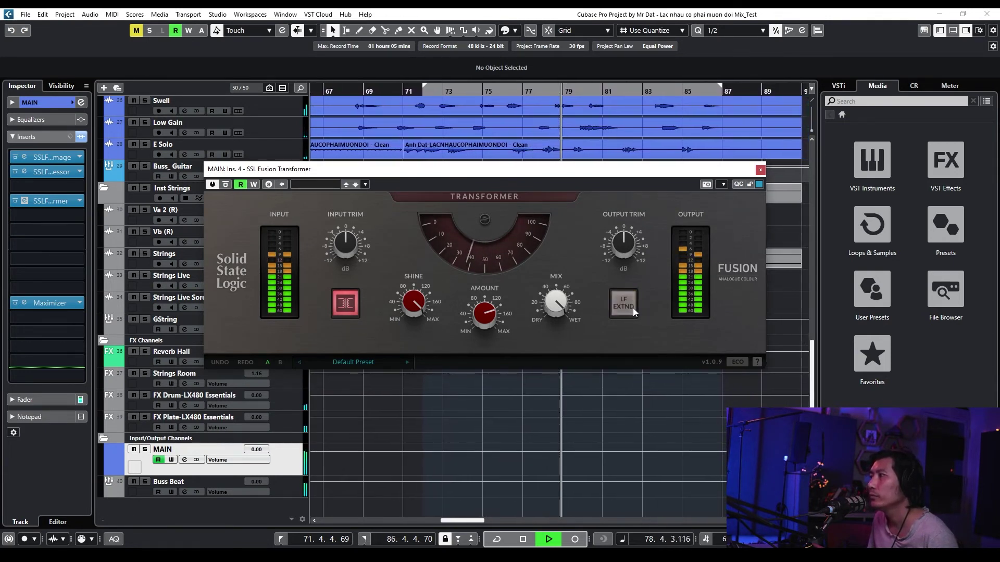
{"action": "left_click", "coordinate": [633, 307]}
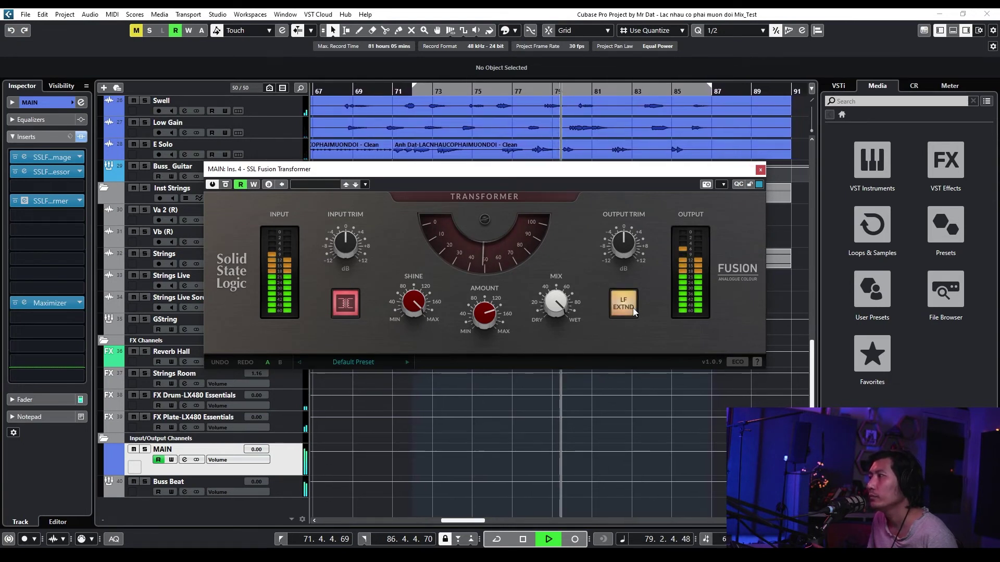
Stop playback and return the project cursor to the start of the section
{"action": "key", "text": "space"}
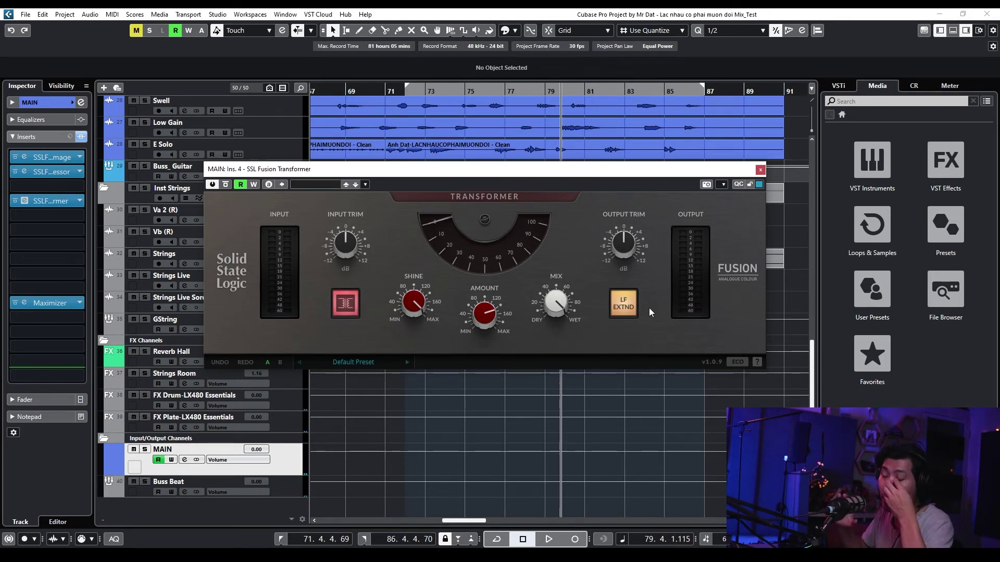
{"action": "left_click", "coordinate": [414, 91]}
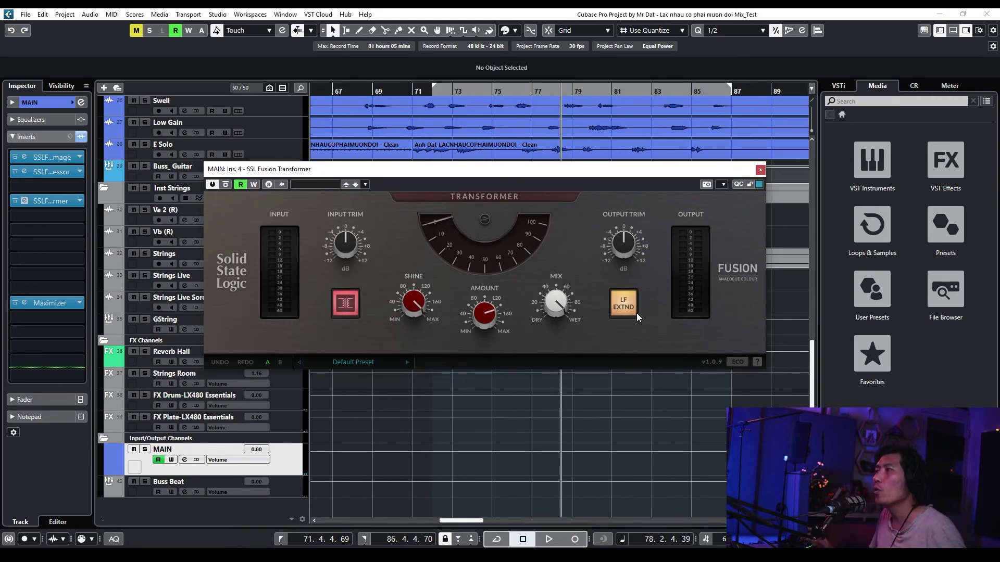
{"action": "left_click", "coordinate": [436, 91]}
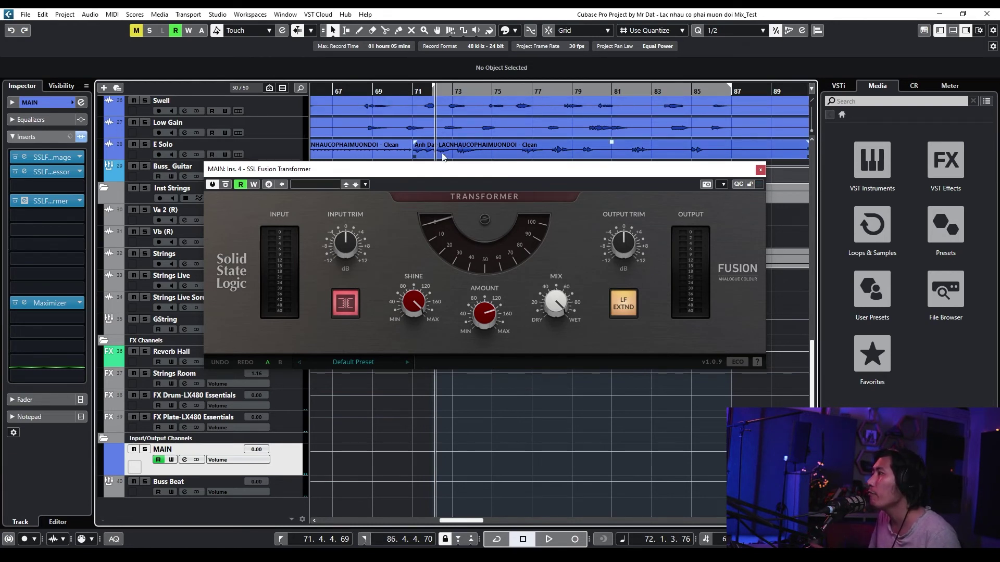
Toggle the Transformer circuit between bypassed and engaged several times with playback stopped, leaving it engaged
{"action": "left_click", "coordinate": [483, 224]}
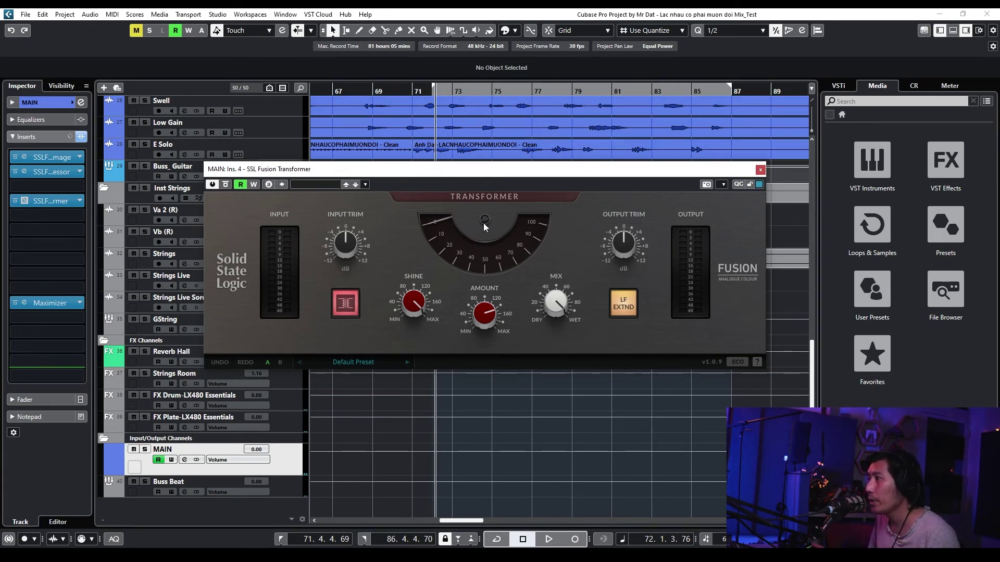
{"action": "left_click", "coordinate": [346, 307]}
{"action": "left_click", "coordinate": [346, 307]}
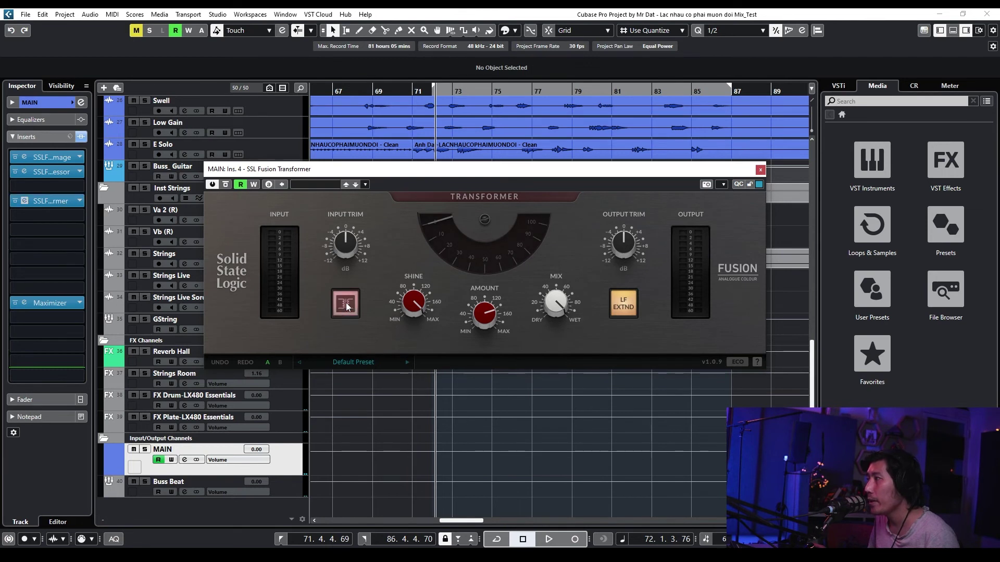
{"action": "left_click", "coordinate": [348, 306]}
{"action": "left_click", "coordinate": [352, 305]}
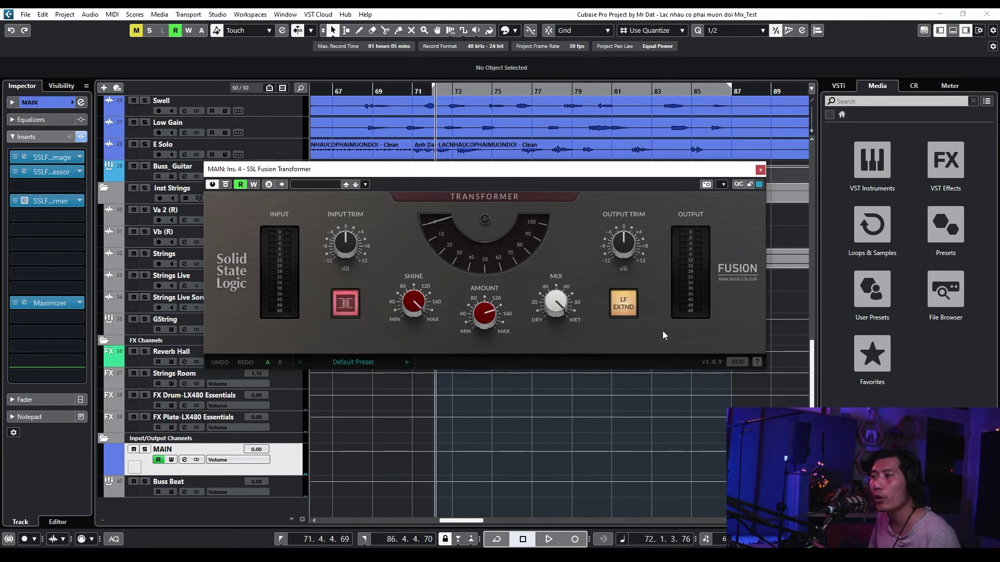
{"action": "left_click", "coordinate": [348, 305]}
{"action": "left_click", "coordinate": [354, 298]}
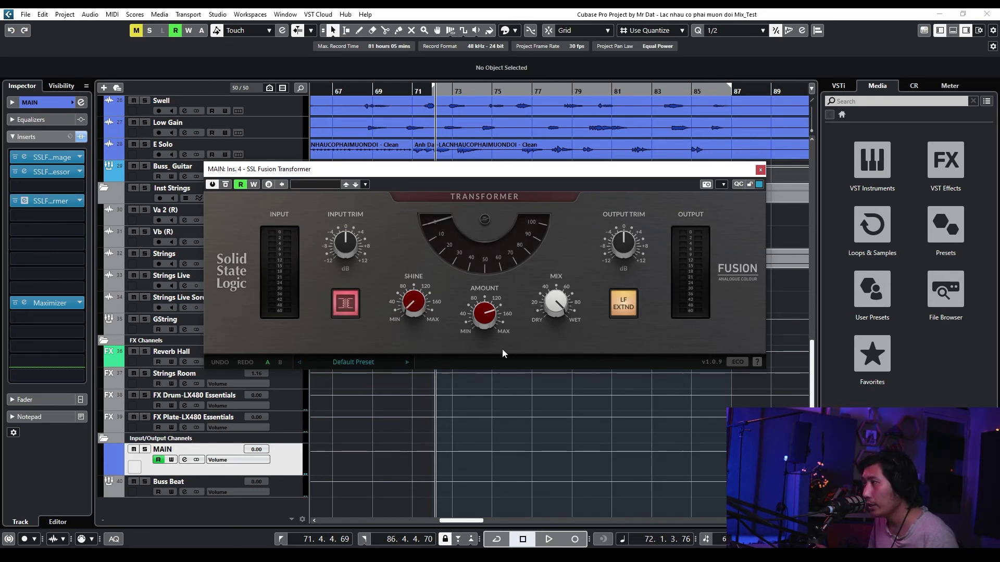
Set Shine to 0% and lower the Amount level
{"action": "mouse_move", "coordinate": [411, 317]}
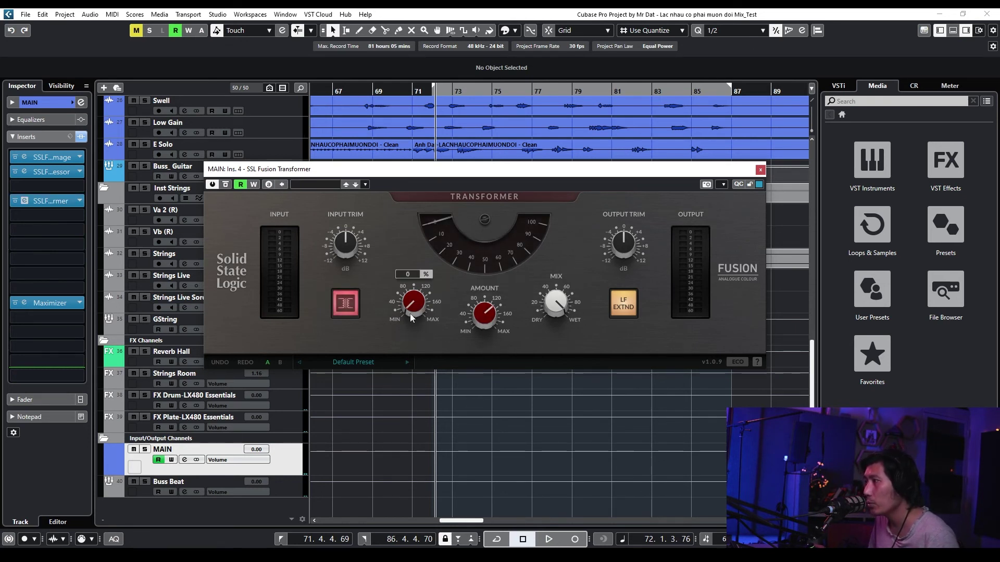